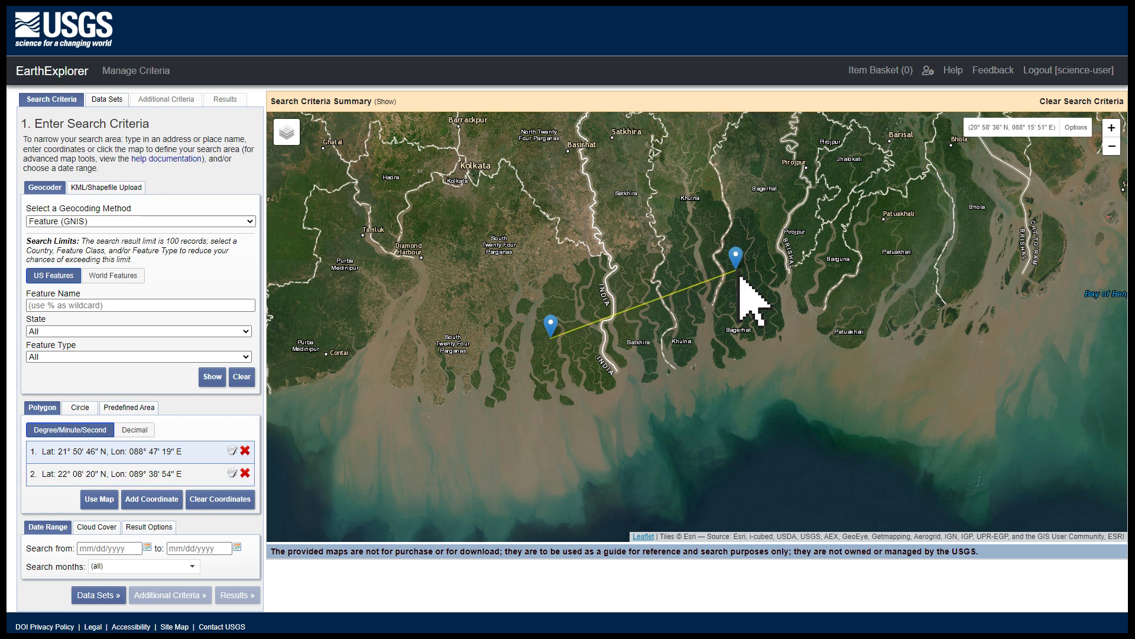
# Step: Set the search date range from 01/01/2022 to 12/31/2022 and adjust the cloud cover range
pyautogui.click(133, 549)
pyautogui.write('01/01/2022')
pyautogui.click(621, 375)
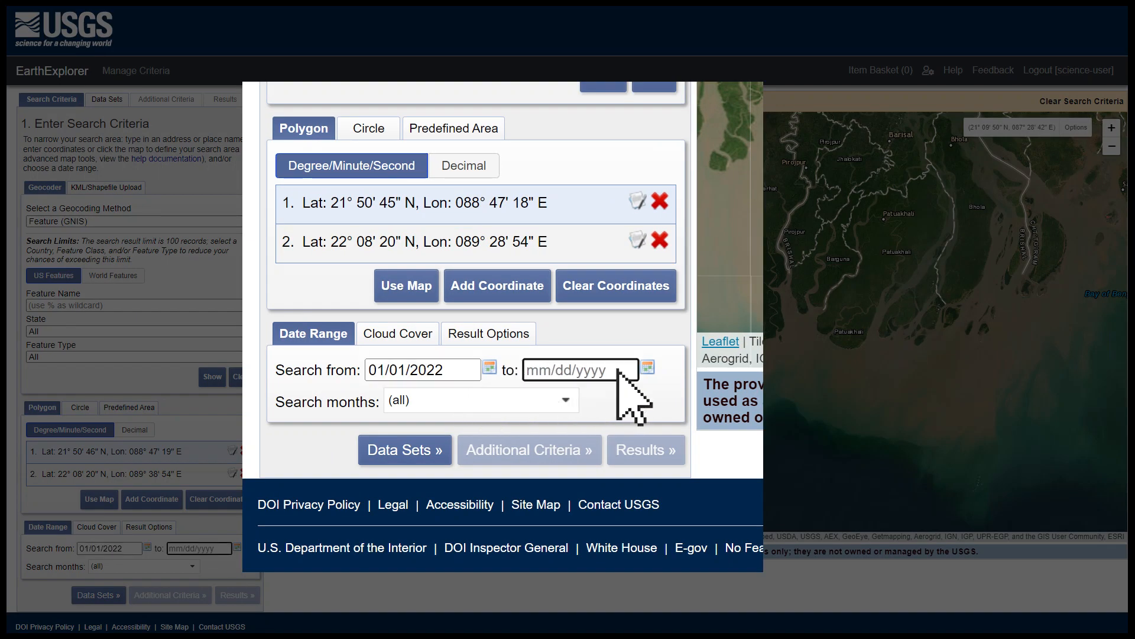
pyautogui.write('12/31/2022')
pyautogui.click(426, 342)
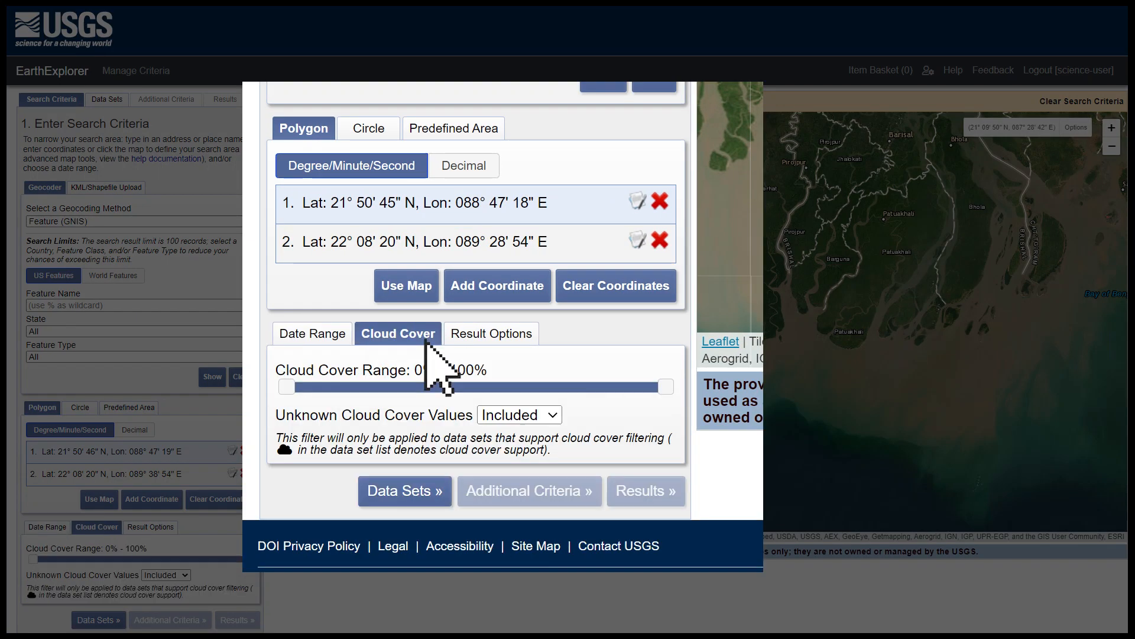
pyautogui.click(401, 386)
# Step: Choose the Landsat 8-9 OLI/TIRS C2 L1 data set under Landsat Collection 2 Level-1
pyautogui.click(441, 492)
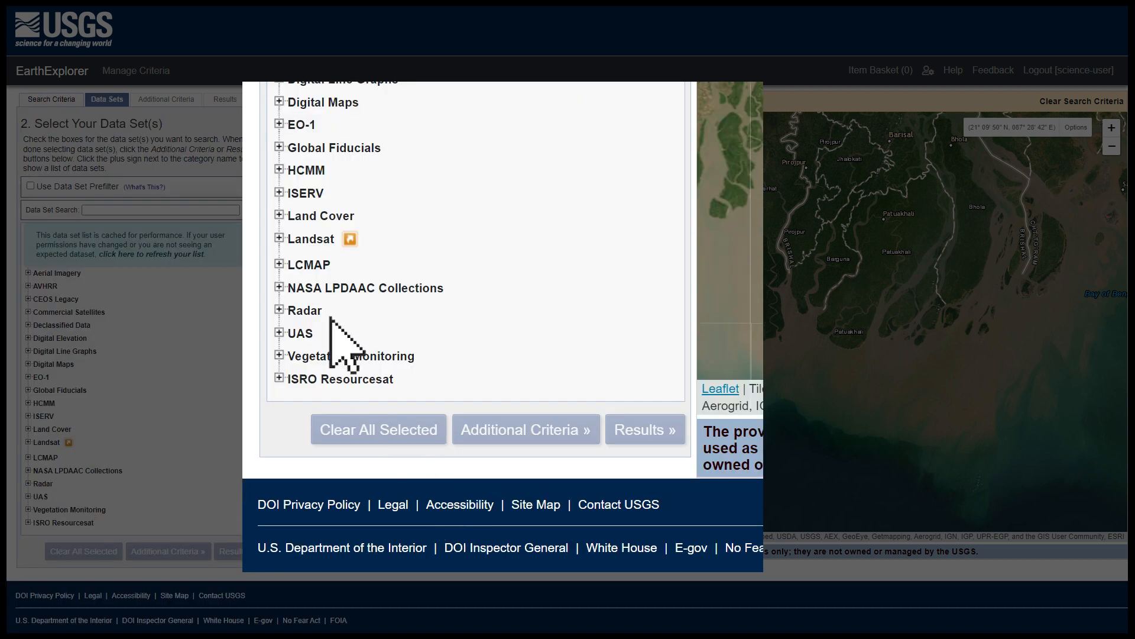
pyautogui.click(280, 236)
pyautogui.scroll(-2, 296, 249)
pyautogui.click(296, 196)
pyautogui.click(327, 220)
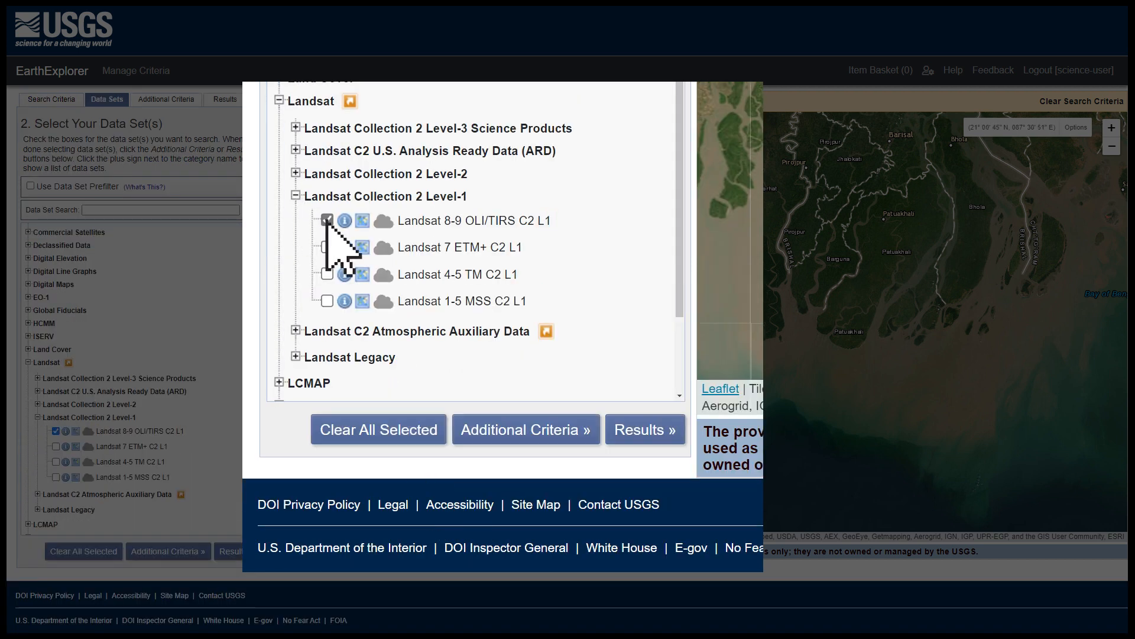
# Step: Set the Day/Night Indicator criterion to Day and run the search for matching scenes
pyautogui.click(458, 423)
pyautogui.click(590, 402)
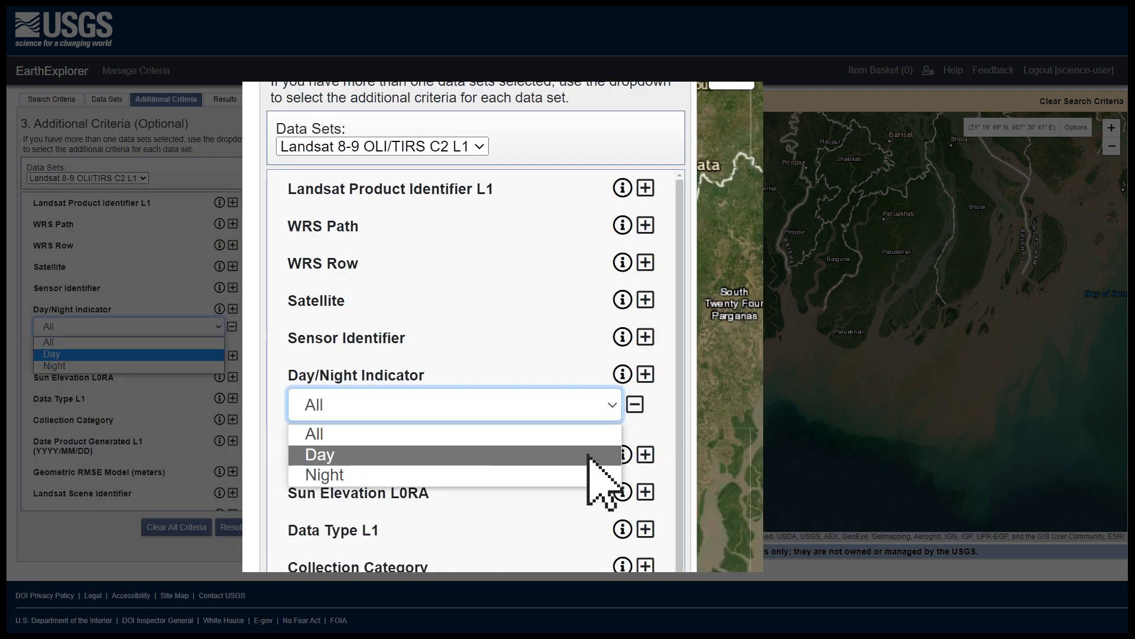
pyautogui.click(585, 454)
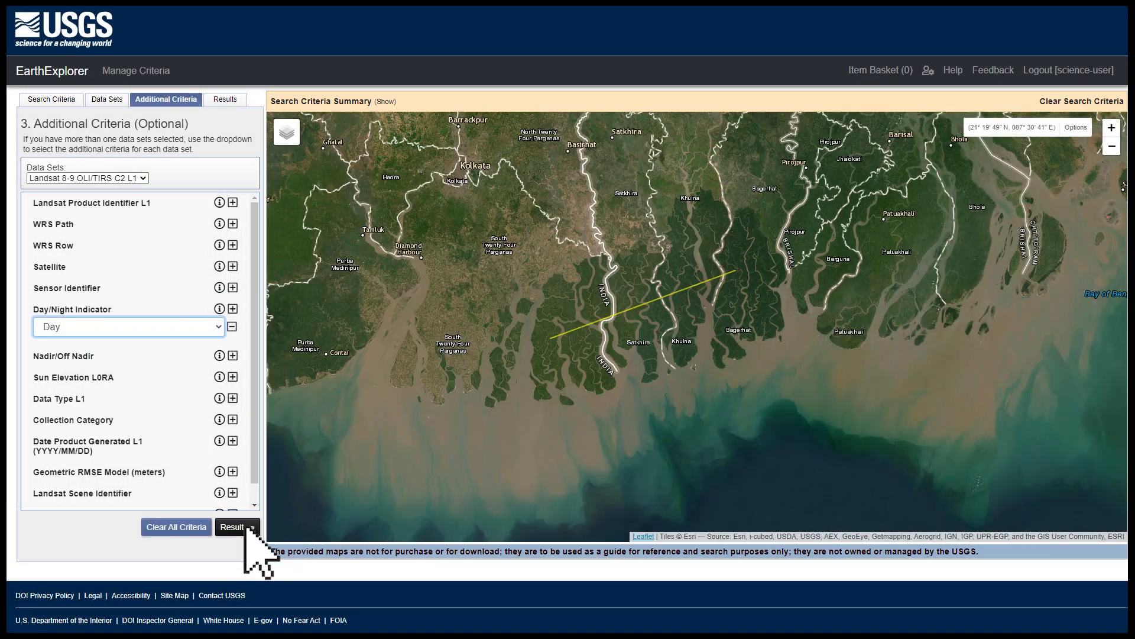
pyautogui.click(236, 527)
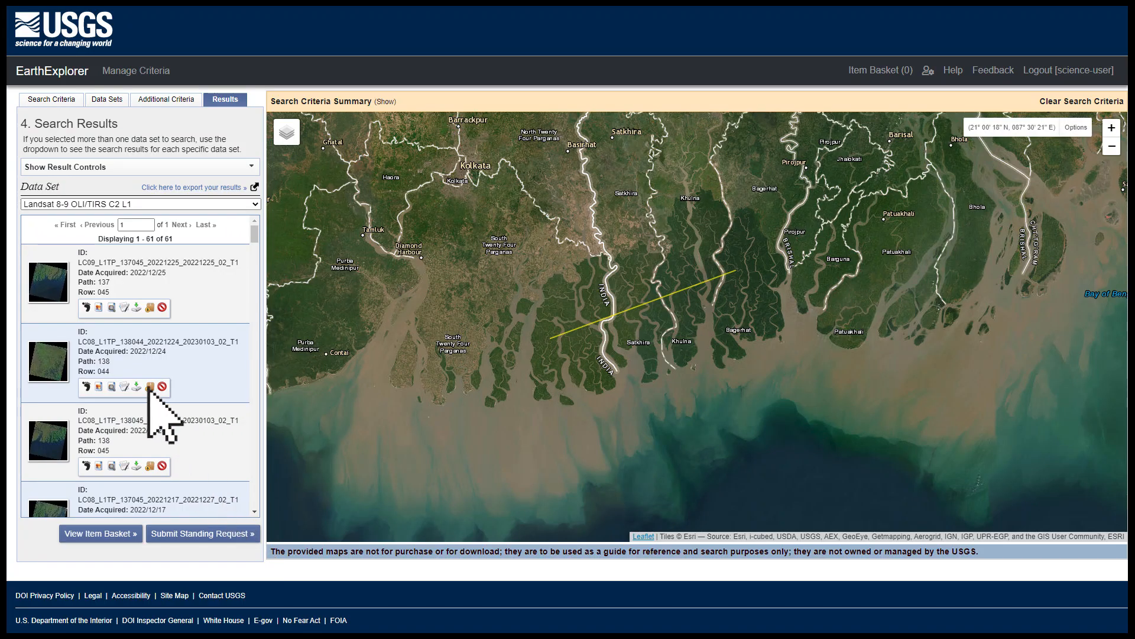
# Step: Overlay the browse images of the first three search results on the map
pyautogui.click(98, 307)
pyautogui.click(98, 388)
pyautogui.click(99, 467)
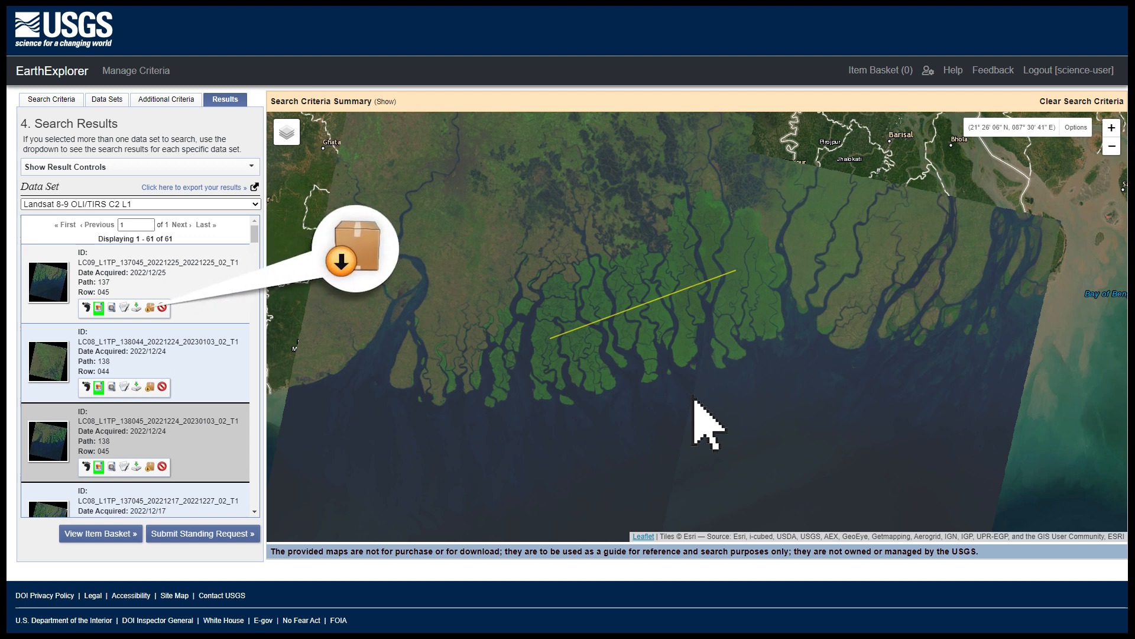
# Step: Add the first two scenes to the bulk download, followed by all results from the current page
pyautogui.click(150, 307)
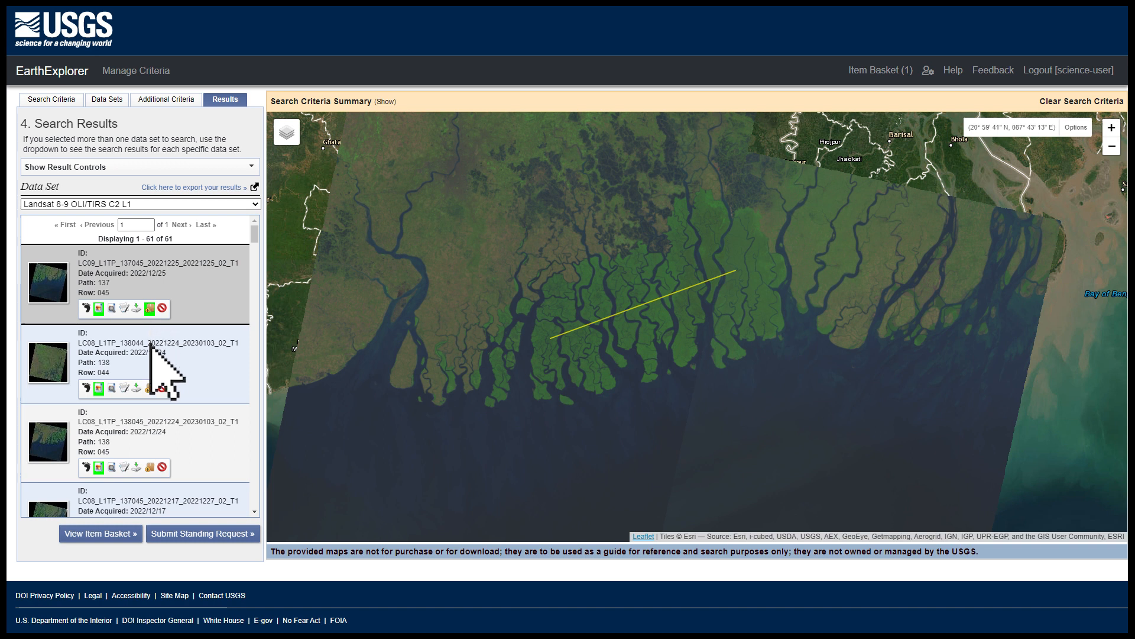
pyautogui.click(149, 388)
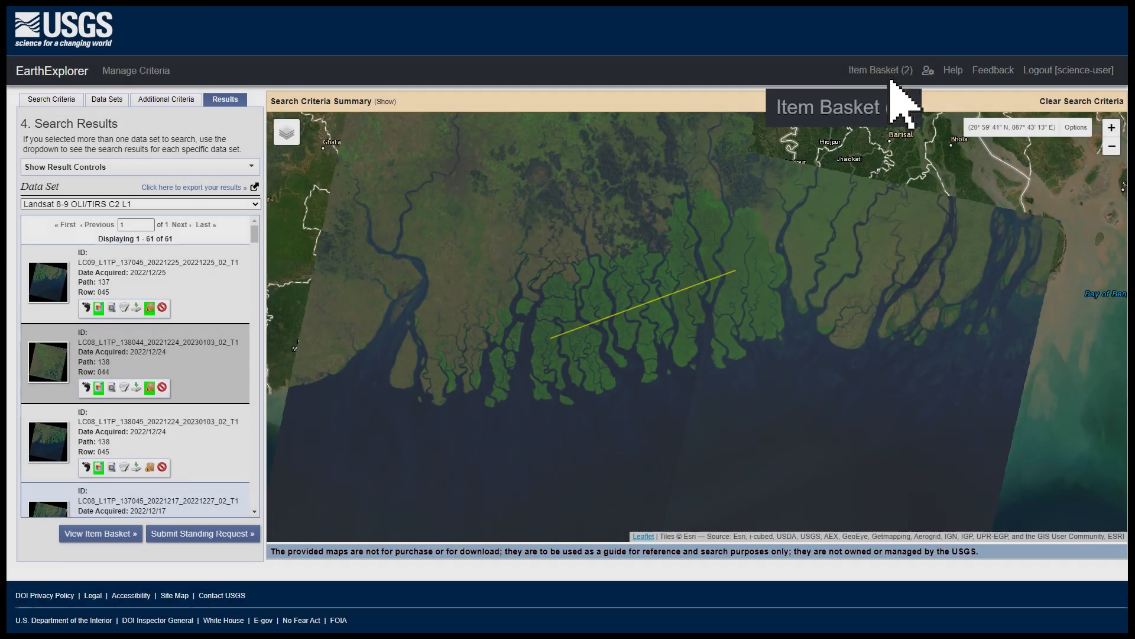
pyautogui.click(213, 168)
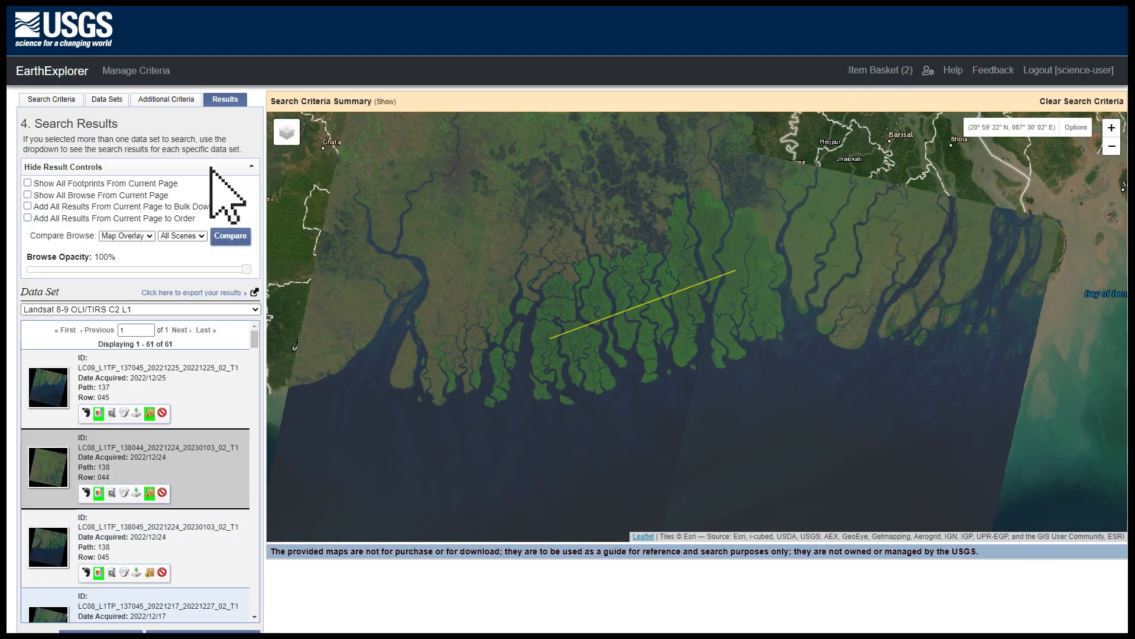
pyautogui.click(27, 206)
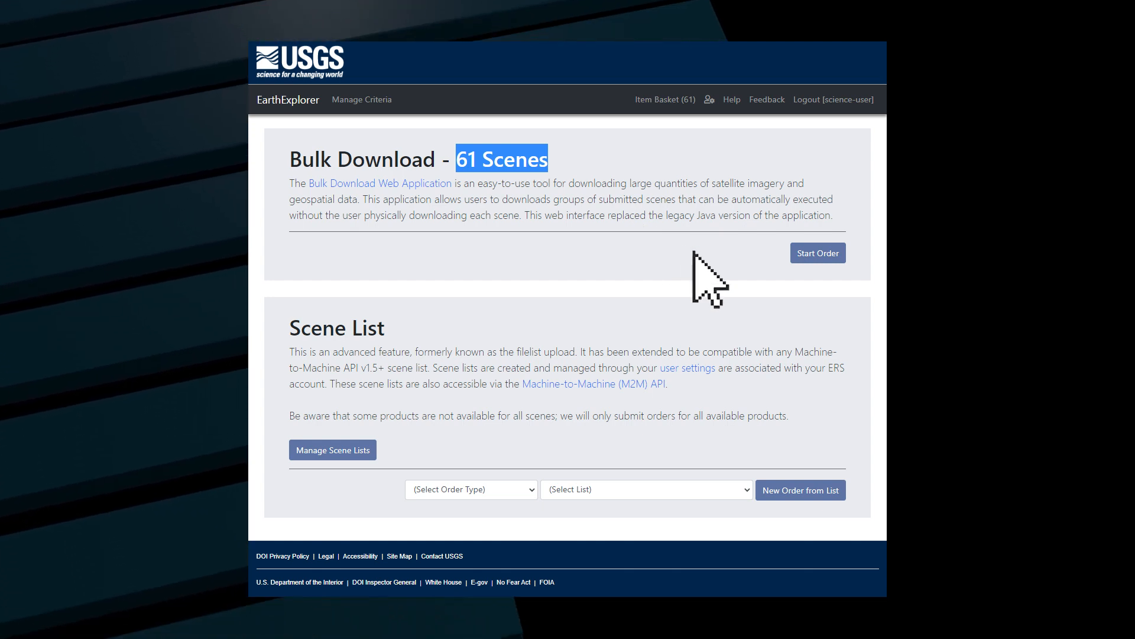
# Step: Start the bulk download order and select the Full-Resolution Browse (Natural Color) and (Thermal) GeoTIFF products for all Landsat 8-9 scenes
pyautogui.click(822, 253)
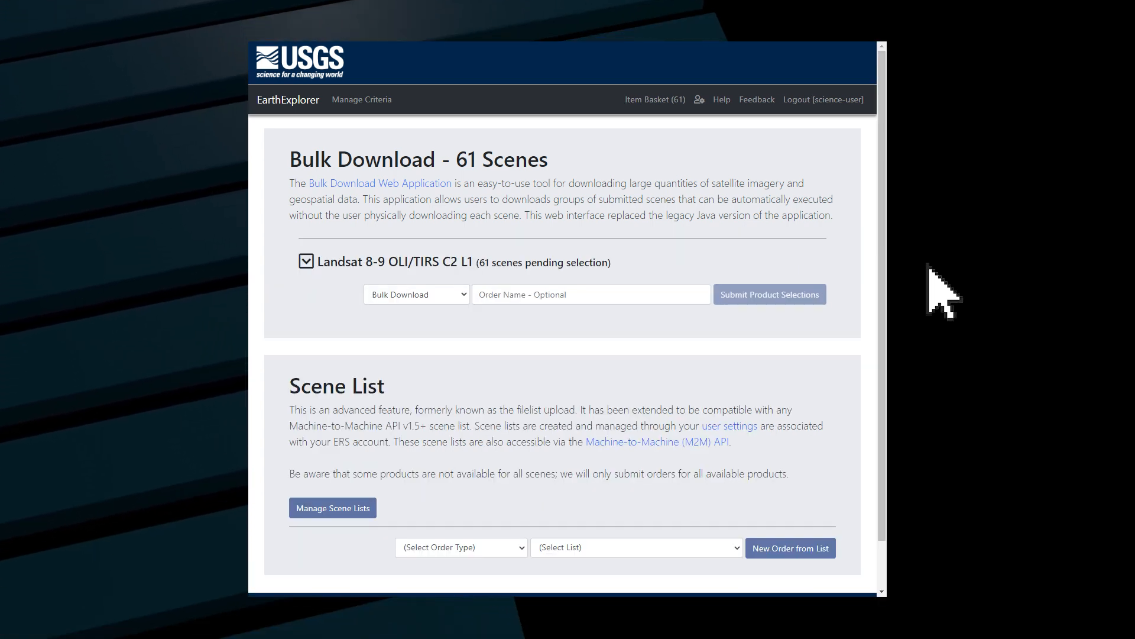
pyautogui.click(306, 261)
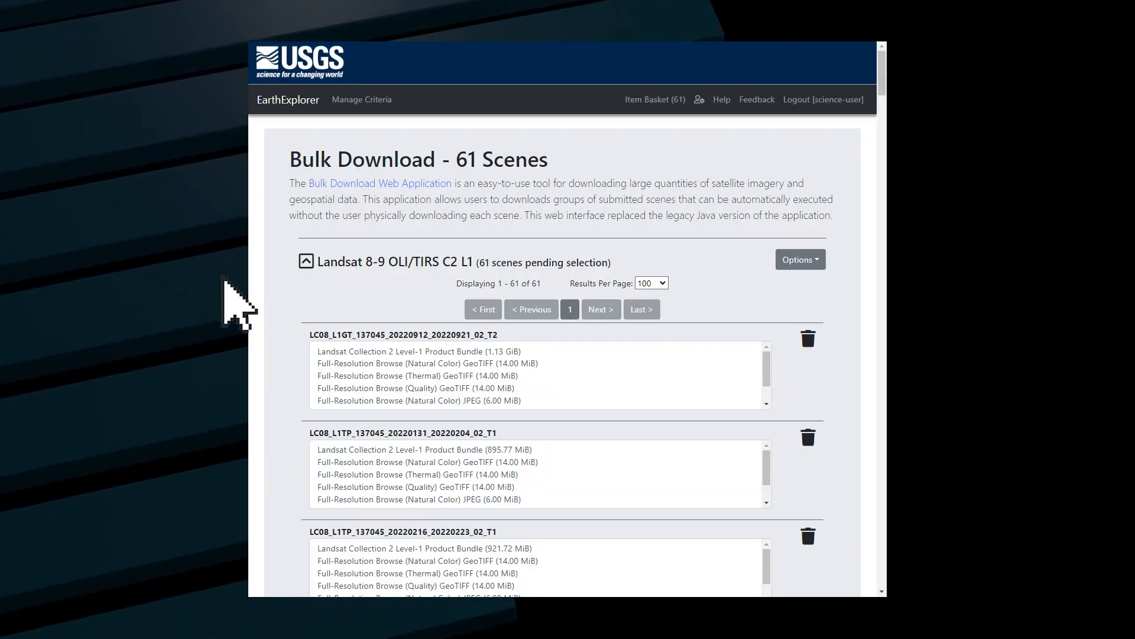
pyautogui.click(799, 261)
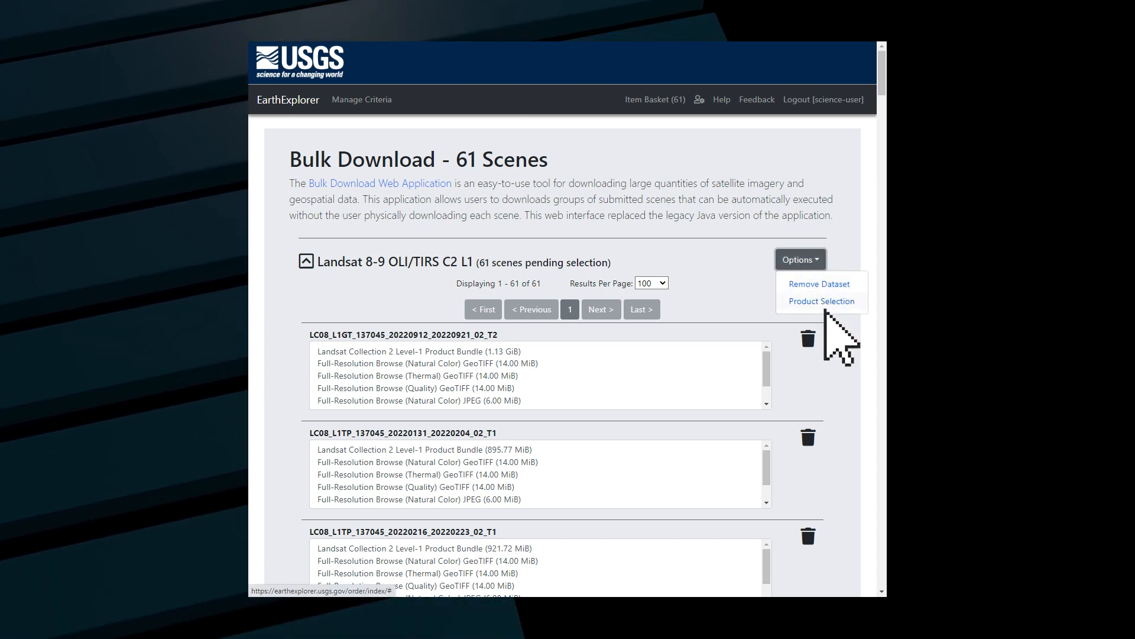
pyautogui.click(826, 310)
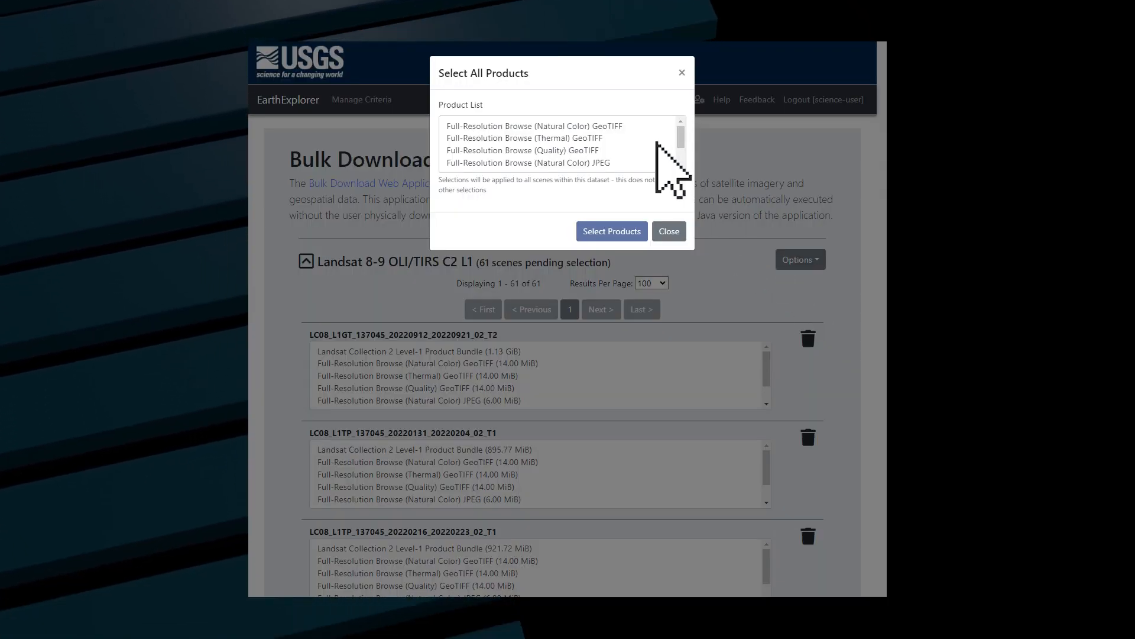
pyautogui.click(639, 126)
pyautogui.keyDown('ctrl'); pyautogui.click(639, 137); pyautogui.keyUp('ctrl')
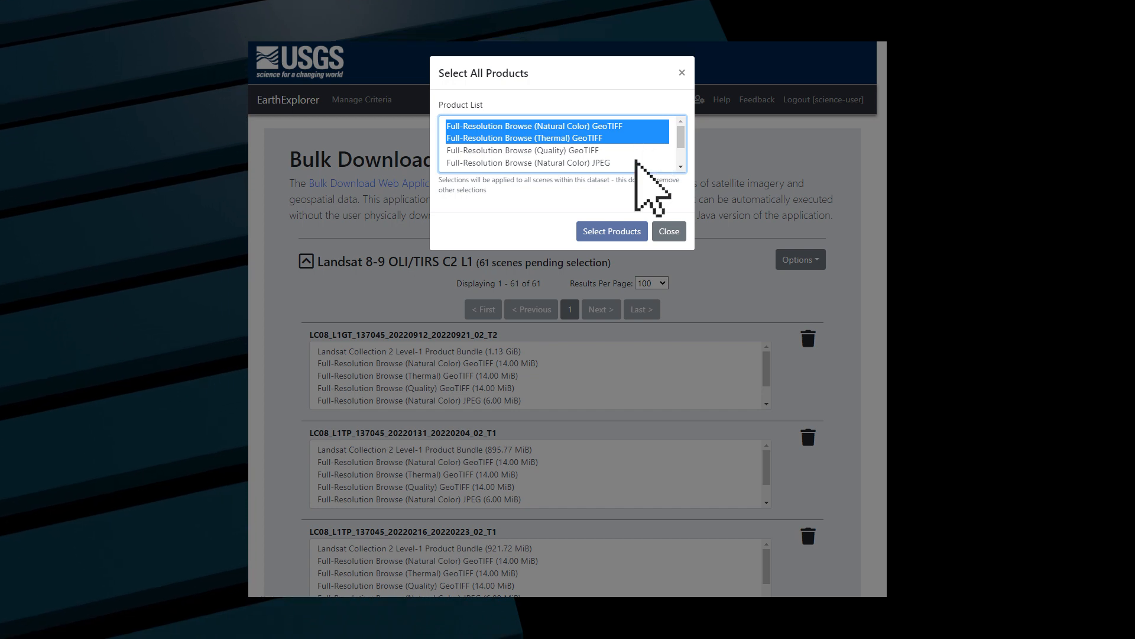
pyautogui.click(627, 232)
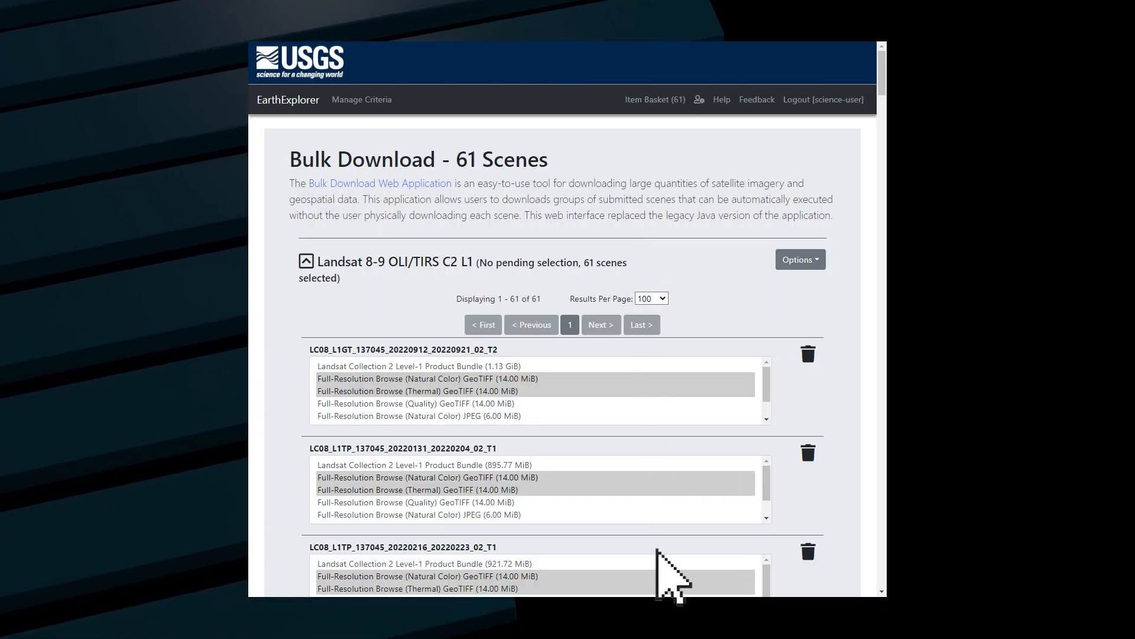
# Step: Try individual product selections, with only Natural Color GeoTIFF for the first scene and Natural Color JPEG for the second
pyautogui.click(657, 380)
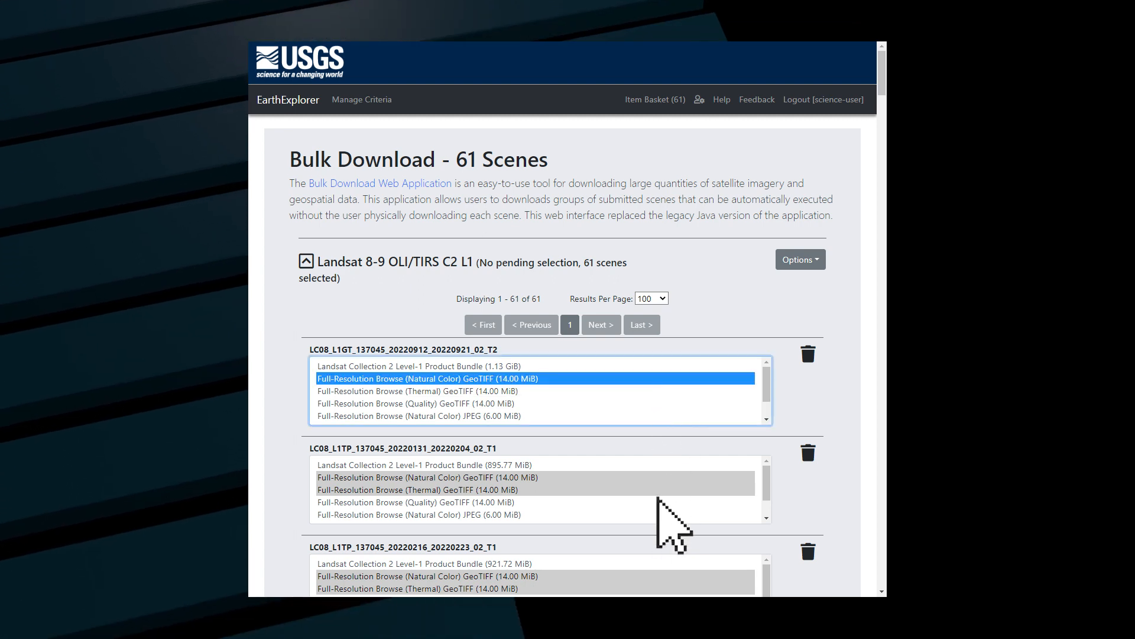
pyautogui.keyDown('ctrl'); pyautogui.click(657, 516); pyautogui.keyUp('ctrl')
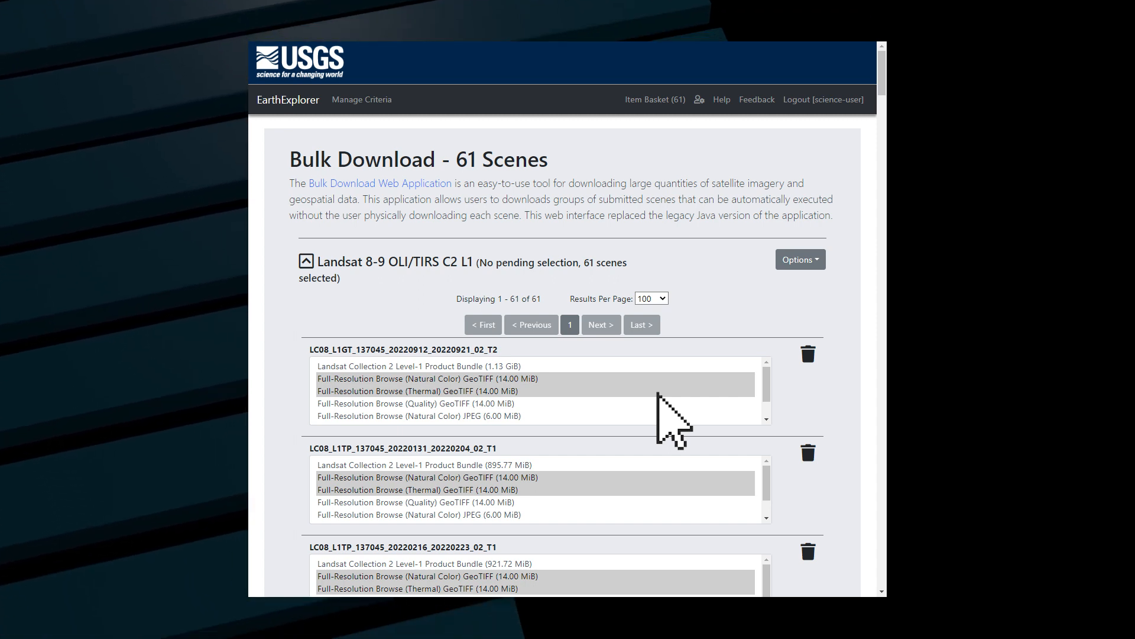
# Step: Name the order "Sundarban National Park, 2022 Landsat Imagery" and submit the product selections as a bulk download
pyautogui.click(308, 262)
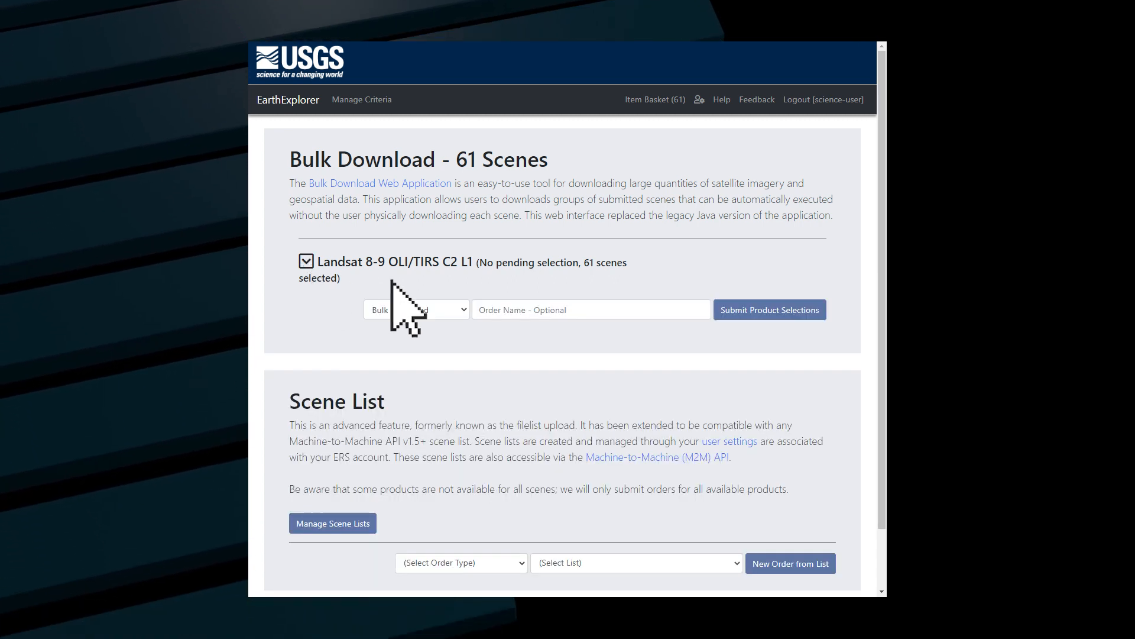
pyautogui.click(577, 313)
pyautogui.write('Sundarban National Park, 2022 Landsat Imagery')
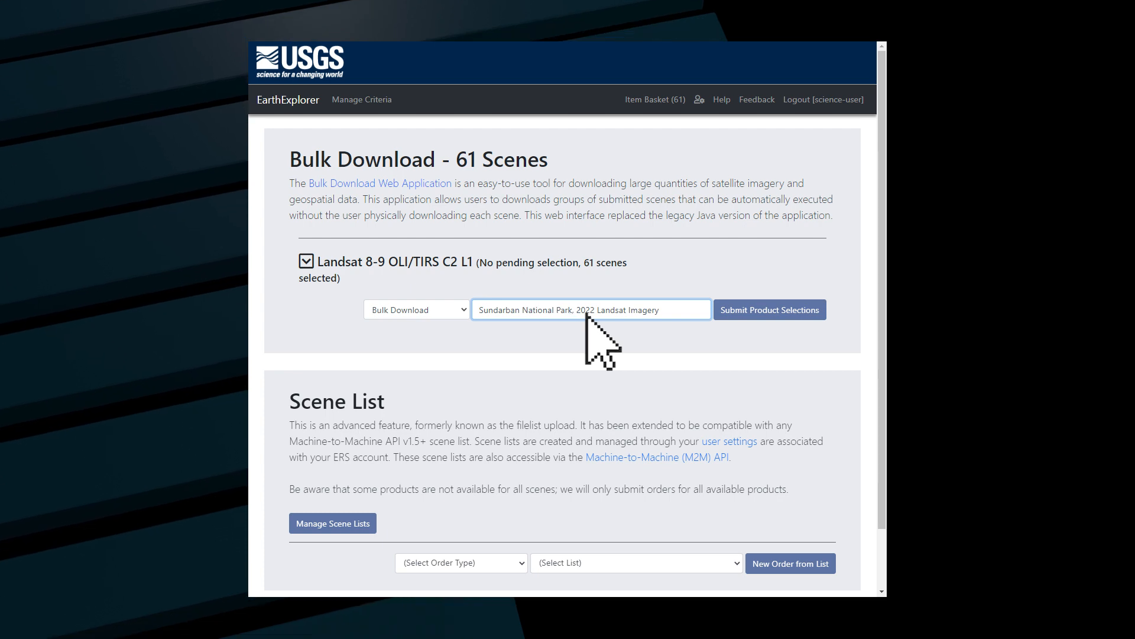
pyautogui.click(760, 314)
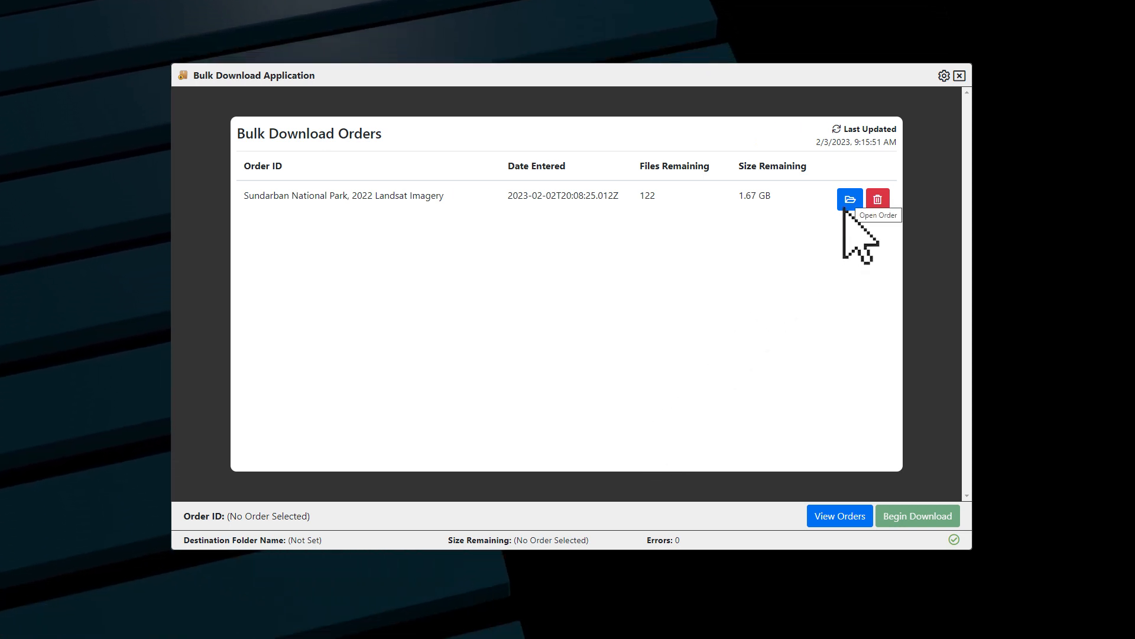
# Step: Open the Sundarban order in the Bulk Download Application, set SundarbanNP as the destination folder and begin the download
pyautogui.click(846, 206)
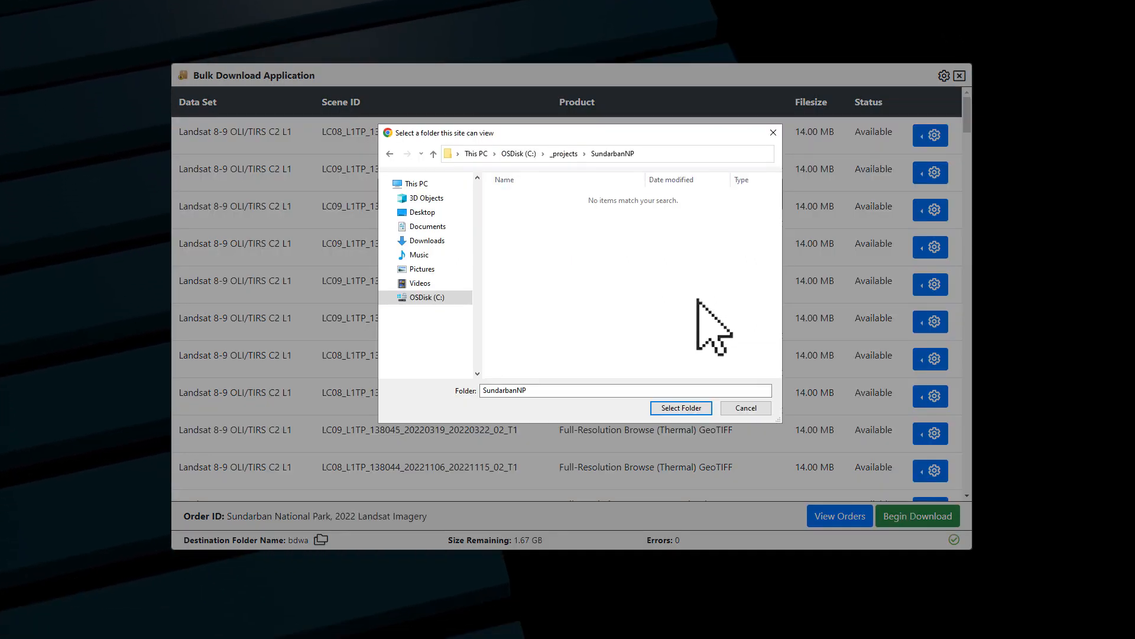
pyautogui.click(690, 408)
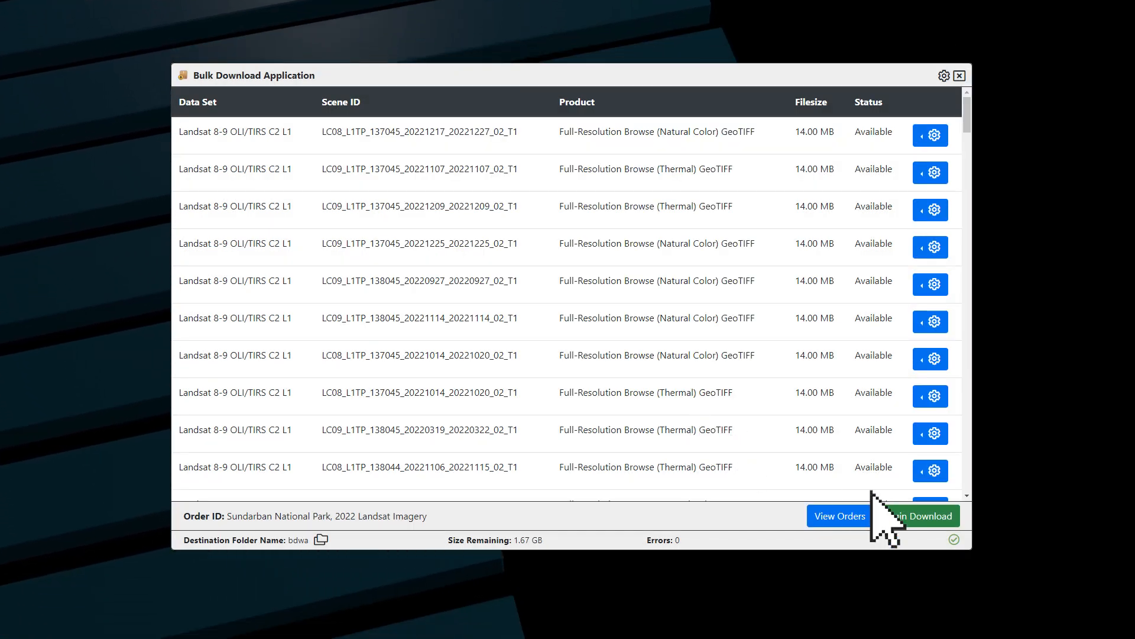
pyautogui.click(923, 516)
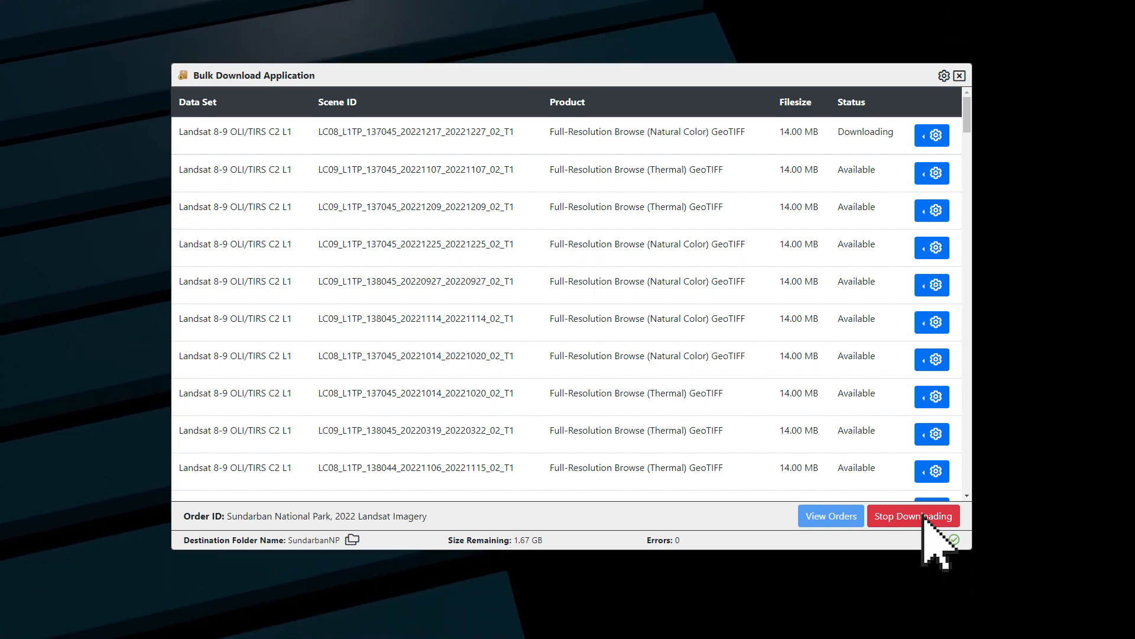
# Step: Review the available Concurrent Downloads and Retry Frequency options in the download settings
pyautogui.click(944, 76)
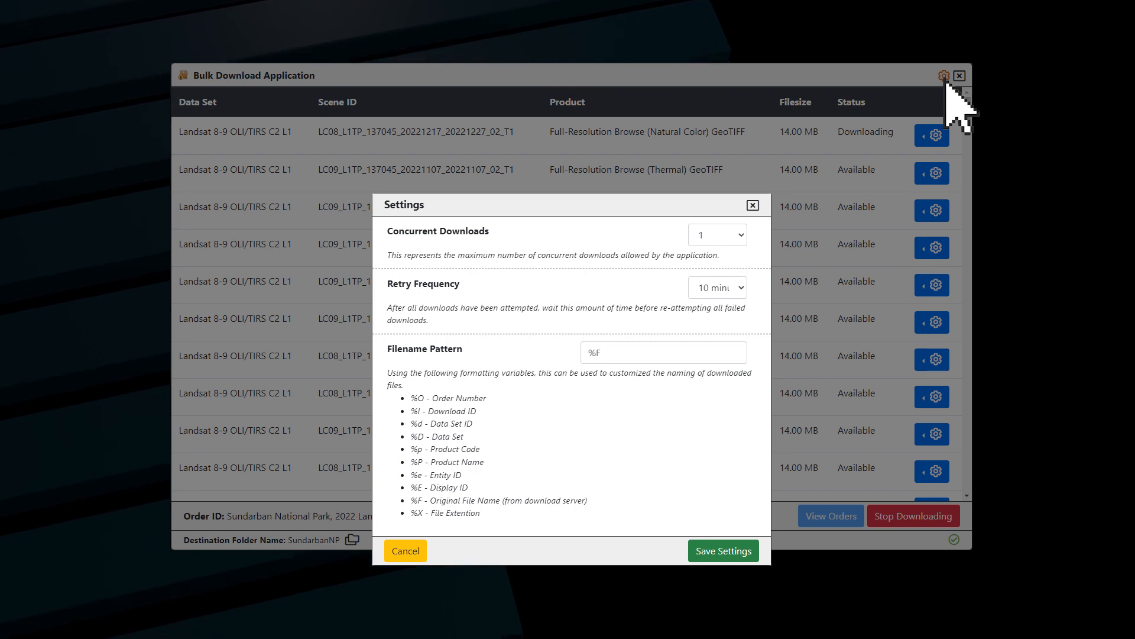
pyautogui.click(725, 234)
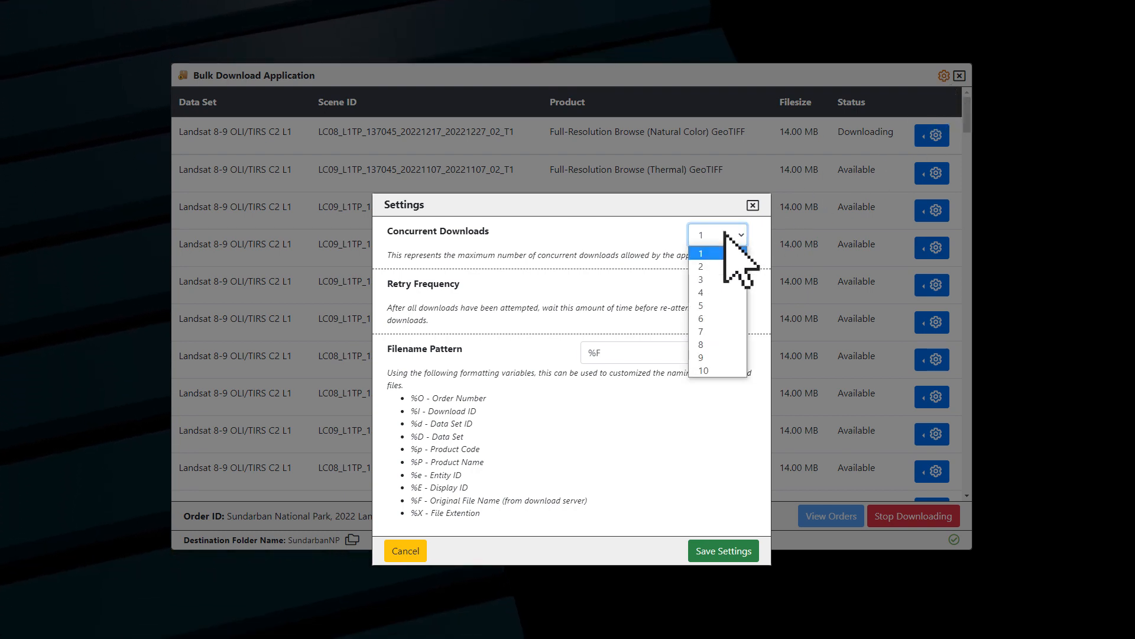
pyautogui.click(726, 240)
pyautogui.click(736, 289)
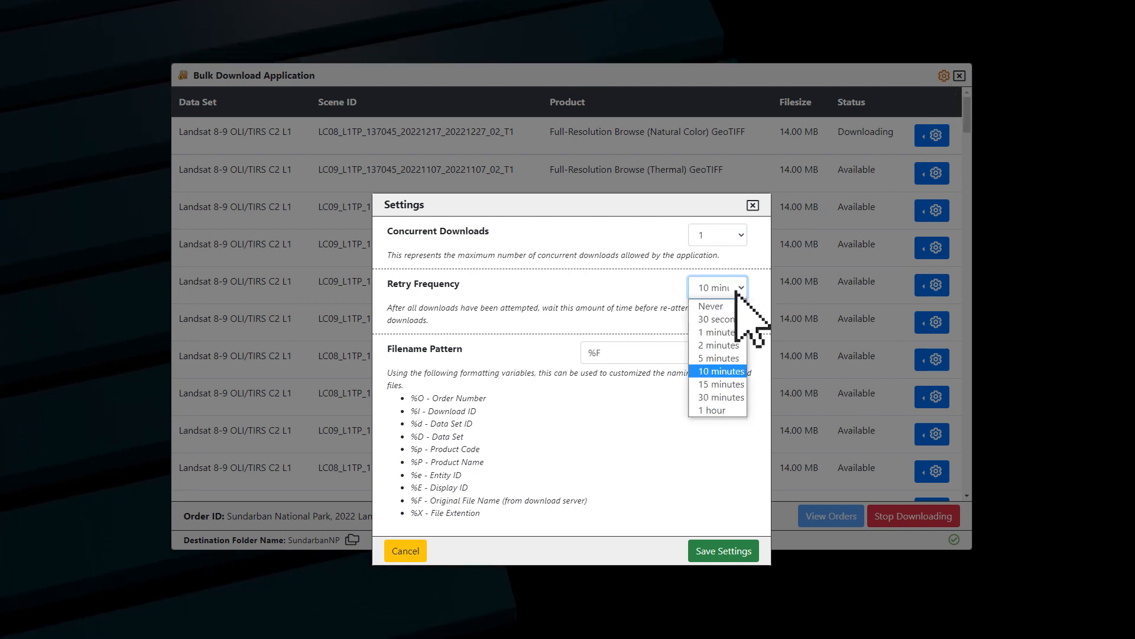
pyautogui.click(736, 290)
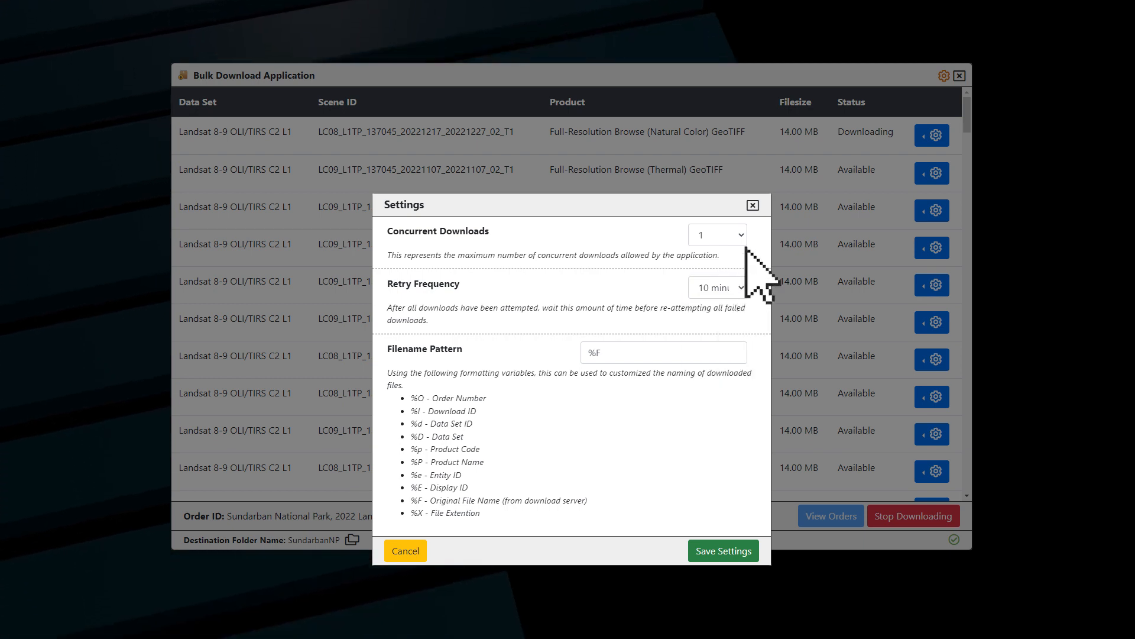
pyautogui.click(754, 206)
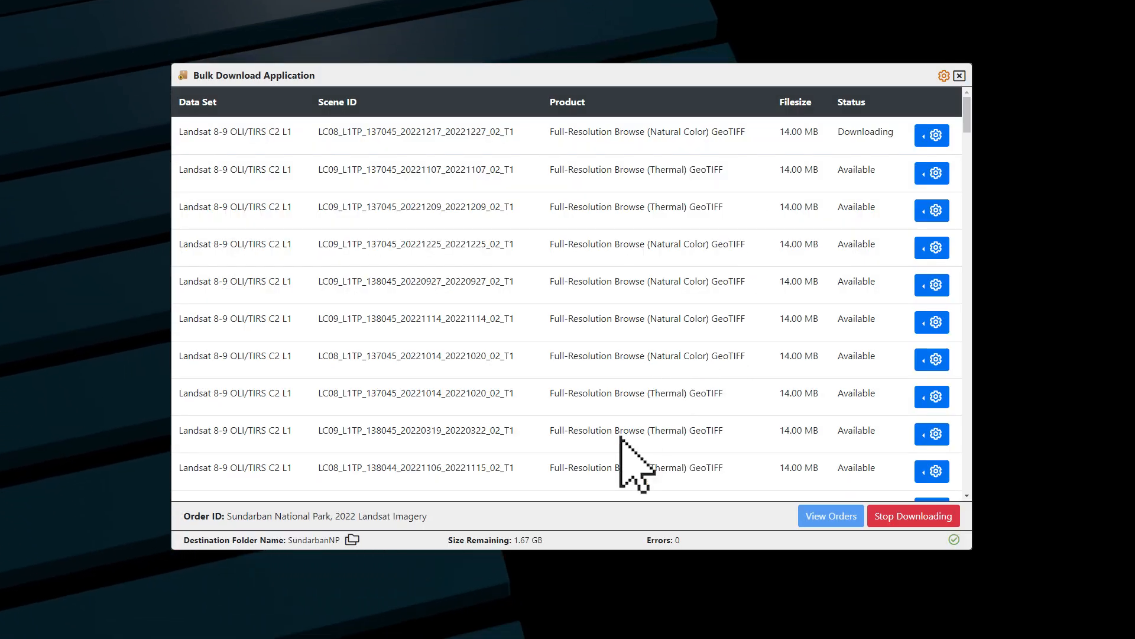